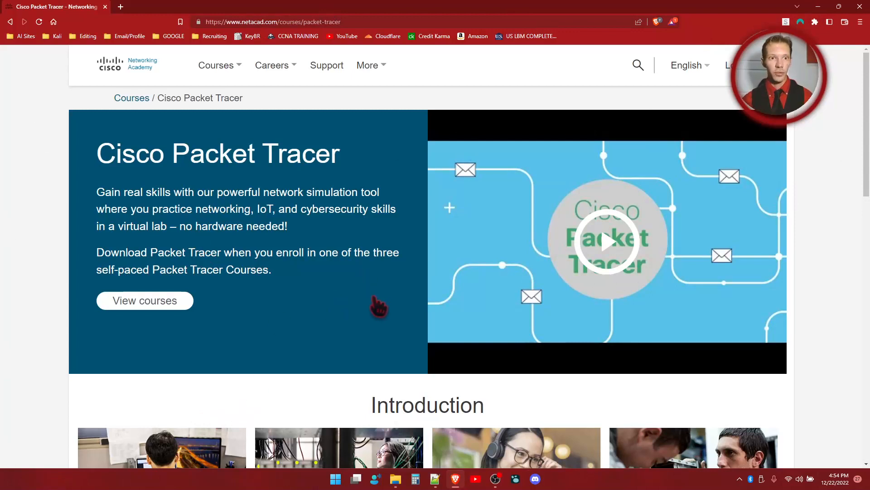
Step: Open the Getting Started with Cisco Packet Tracer course on the Skills For All website
scroll(379, 306, "down", 9)
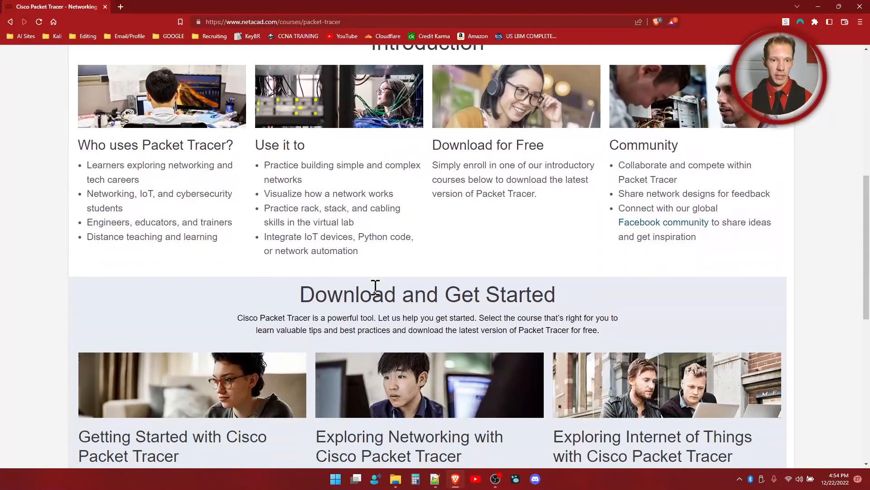
scroll(376, 290, "down", 2)
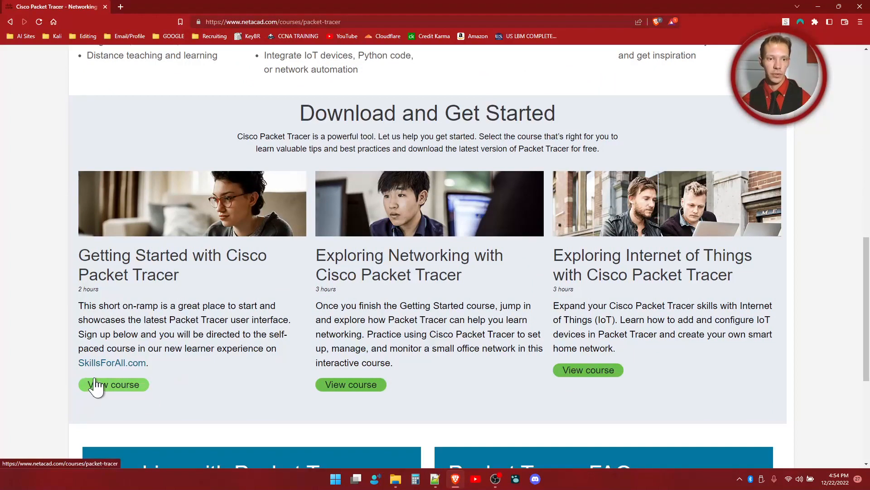
left_click(120, 386)
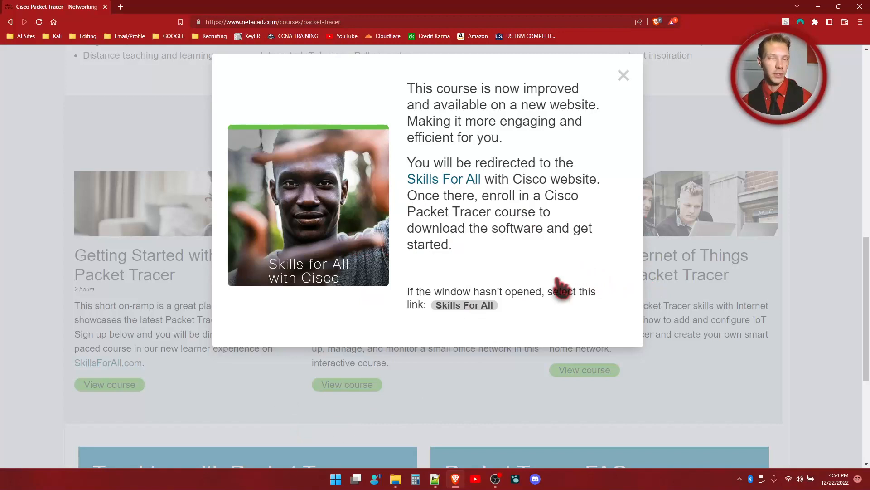
left_click(422, 182)
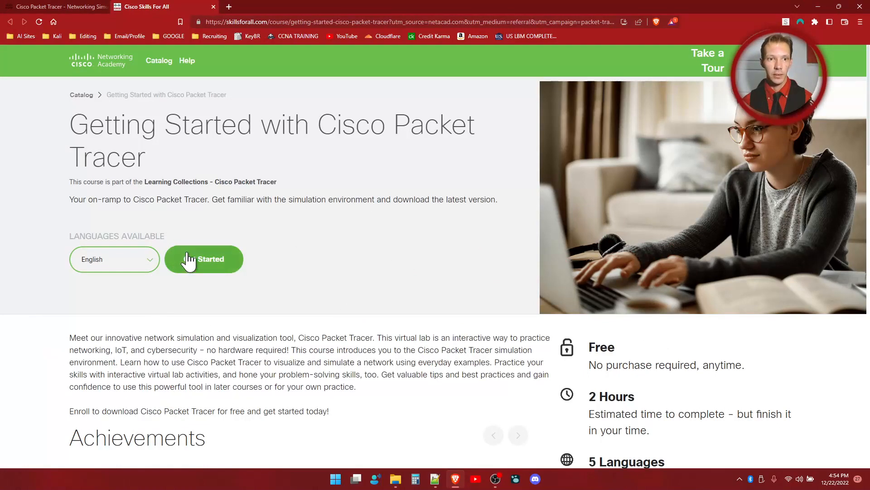
Step: Look over the course overview and achievements, and start the English version of the course
scroll(328, 261, "down", 6)
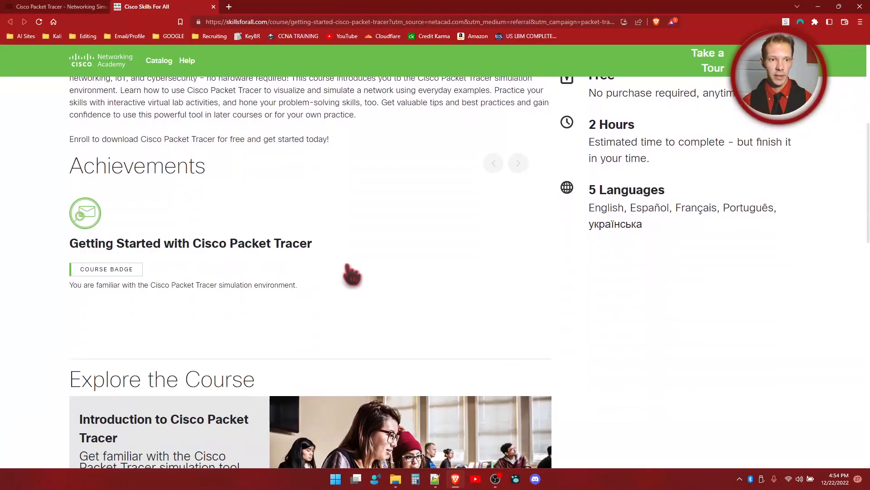
scroll(440, 306, "down", 6)
scroll(436, 306, "up", 10)
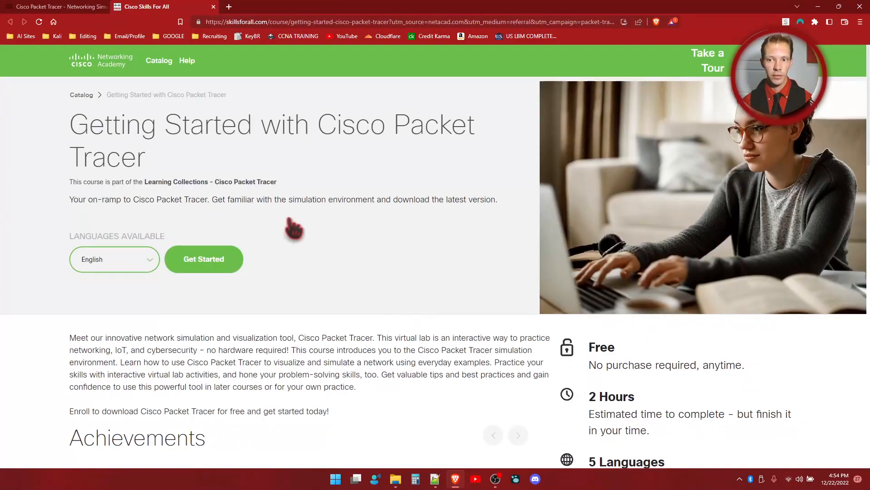
left_click(217, 270)
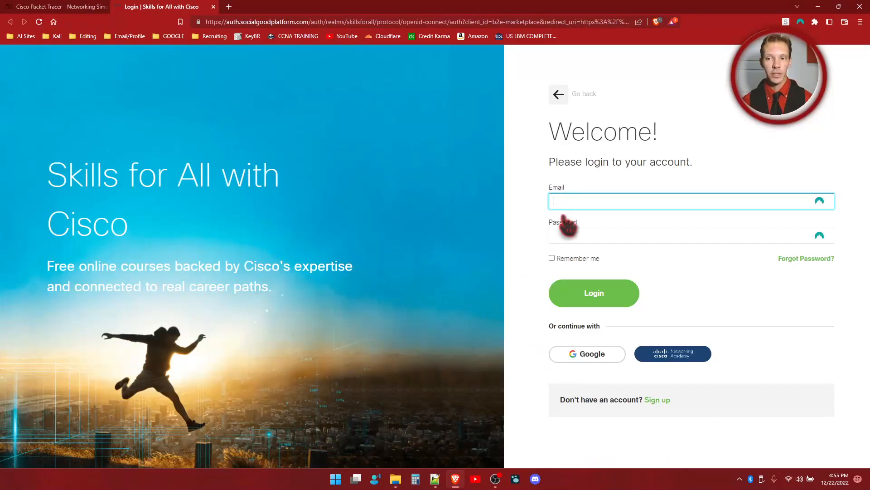
Step: Sign up for a Skills For All account using Google and look over the course page
left_click(658, 400)
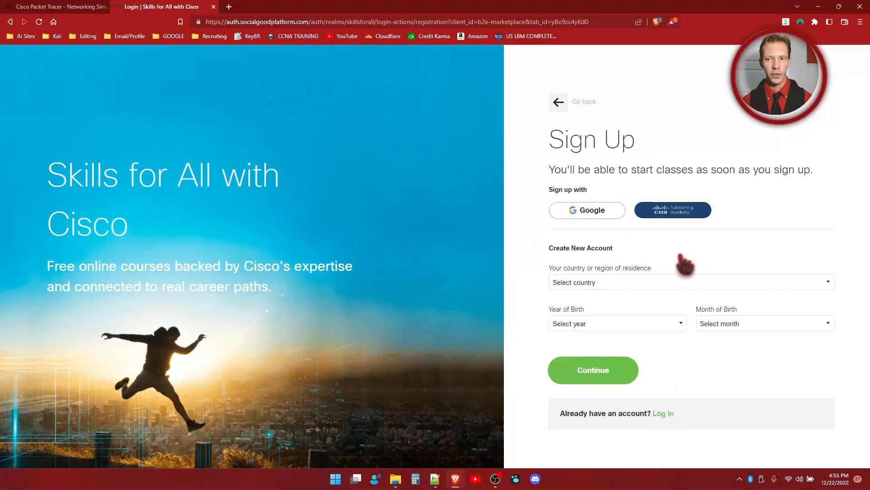
left_click(648, 284)
left_click(756, 263)
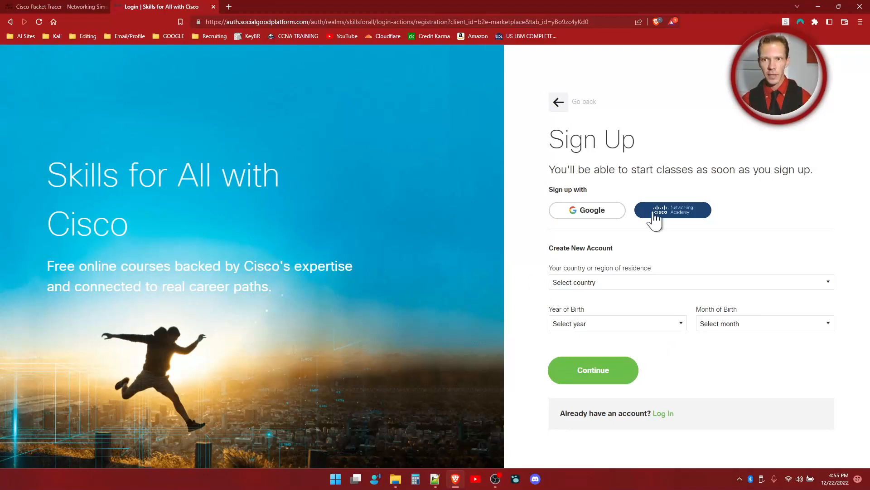
left_click(608, 210)
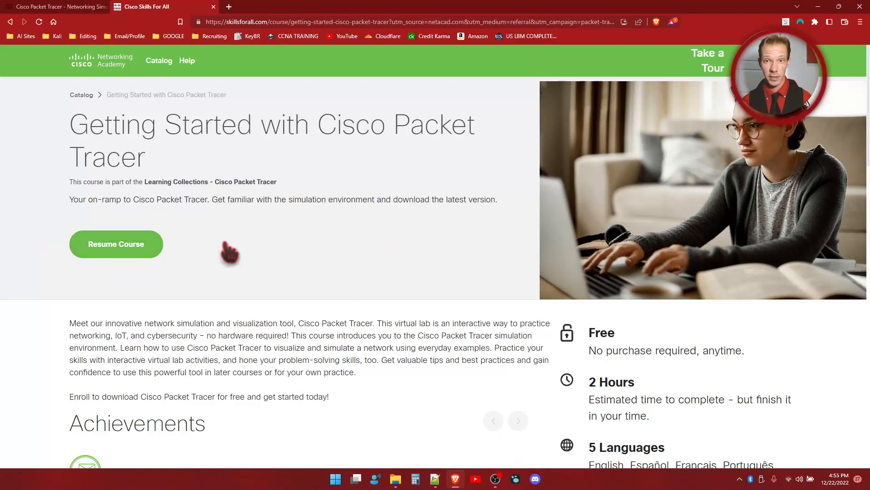
scroll(313, 236, "down", 8)
scroll(333, 247, "up", 8)
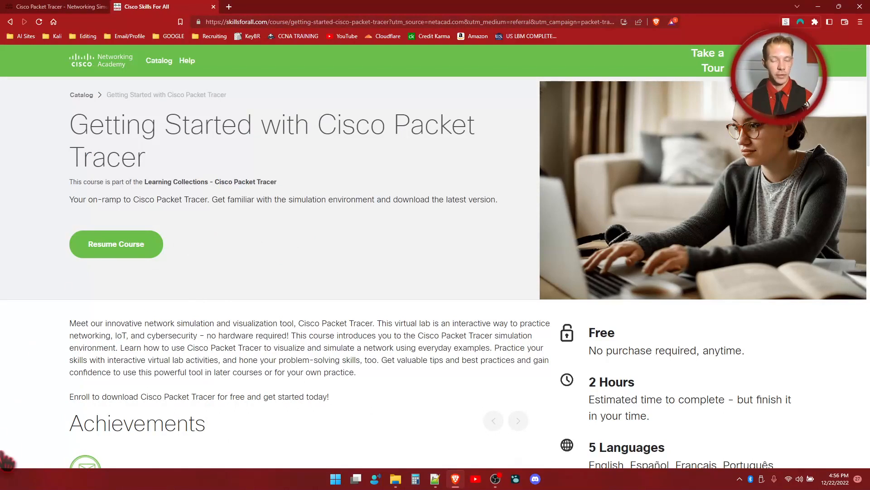
Step: Launch Cisco Packet Tracer from the desktop and place a 4321 router in the upper-left area of the logical workspace
left_click(818, 6)
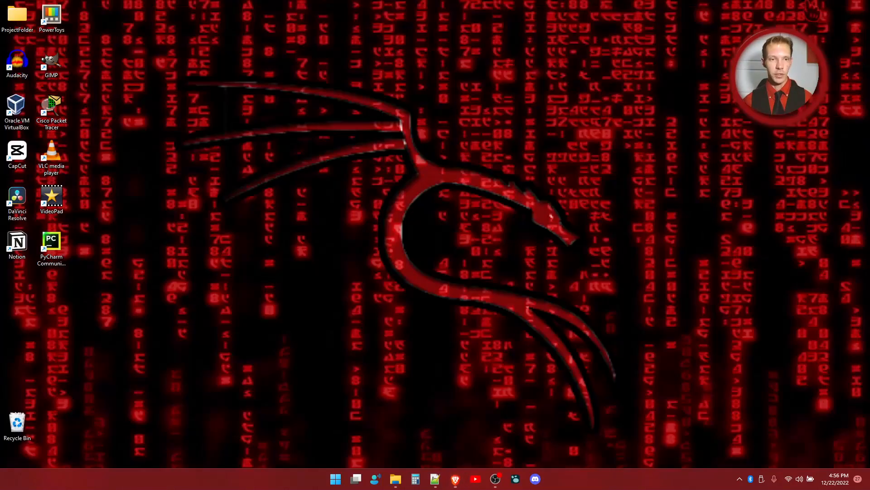
mouse_move(51, 109)
left_mouse_down()
mouse_move(87, 160)
mouse_move(390, 183)
mouse_move(387, 195)
mouse_move(109, 147)
mouse_move(49, 110)
left_mouse_up()
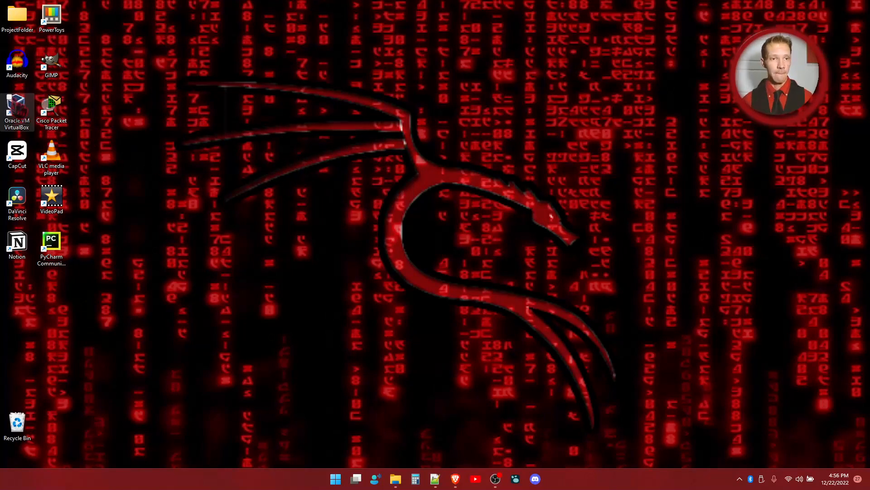
double_click(46, 110)
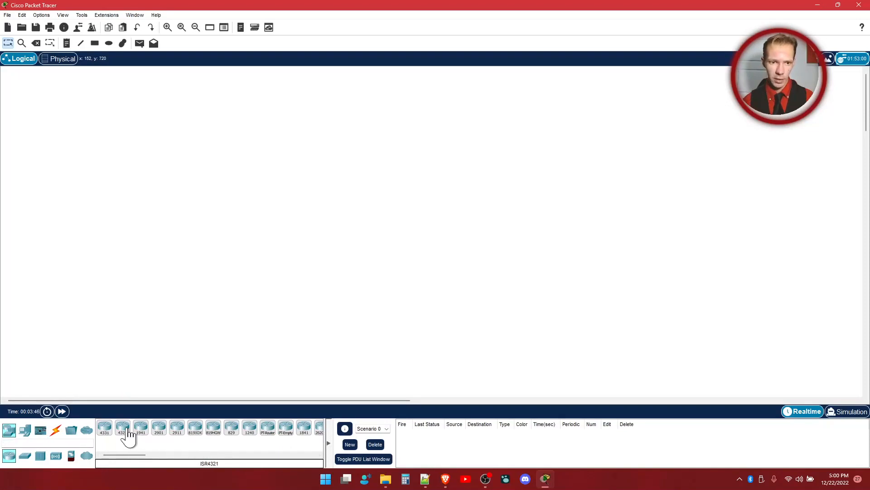
left_click_drag(124, 429, 206, 162)
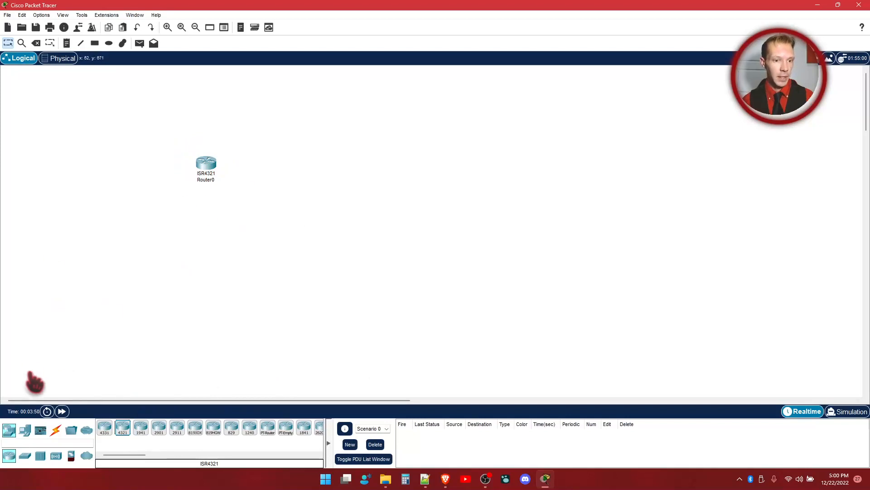
Step: Place a PC to the right of the router and move it slightly closer to the router
left_click(25, 455)
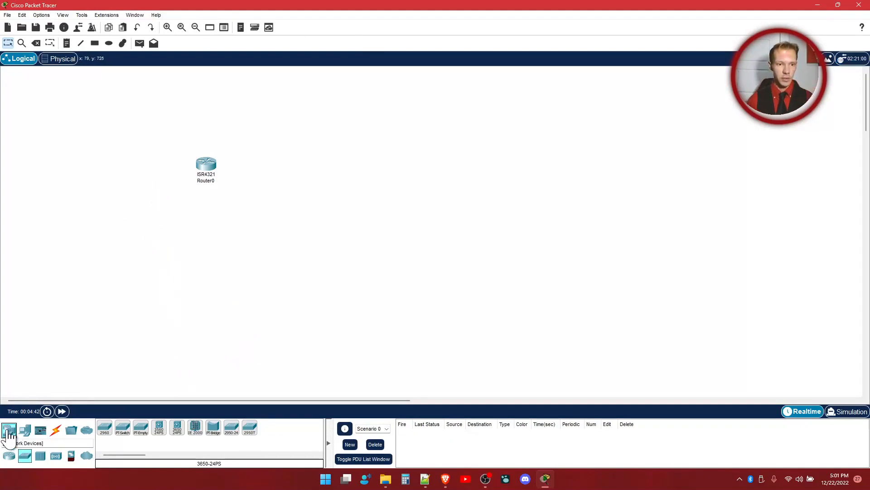
left_click(27, 430)
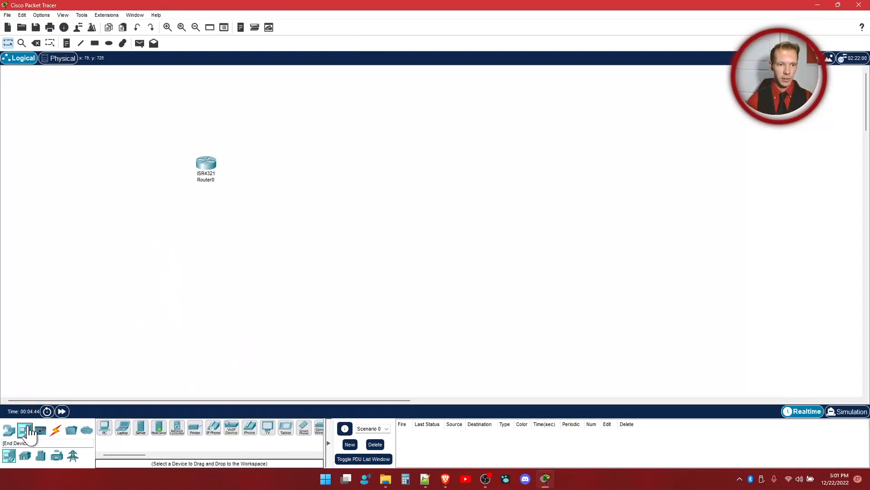
left_click(104, 428)
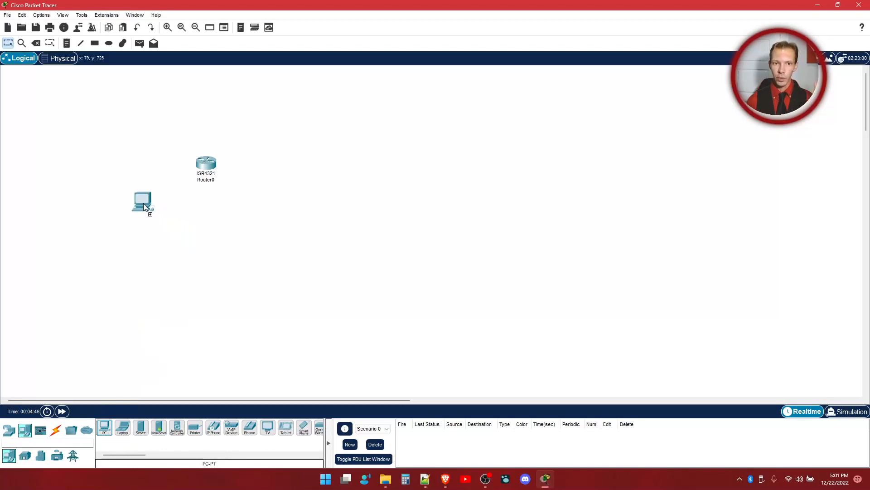
left_click(331, 170)
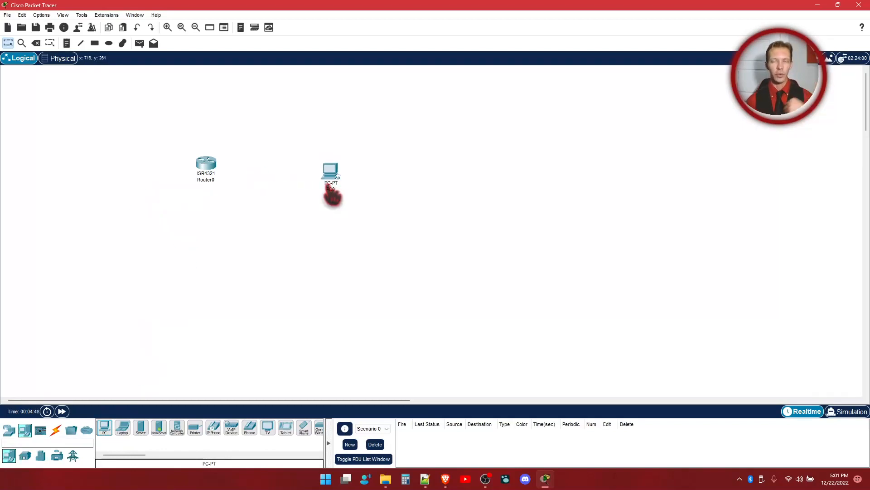
mouse_move(333, 196)
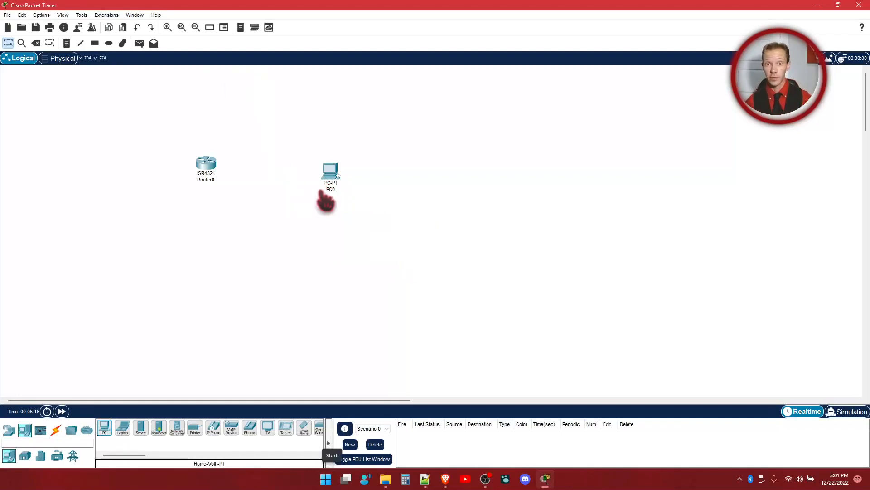
left_click_drag(334, 188, 302, 181)
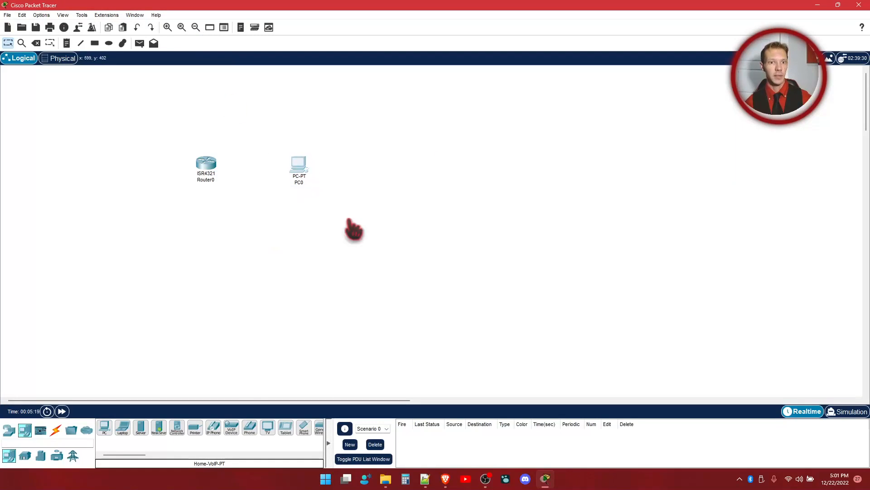
Step: Connect the PC's FastEthernet0 port to the router's GigabitEthernet0/0/0 port with a copper straight-through cable
left_click(55, 430)
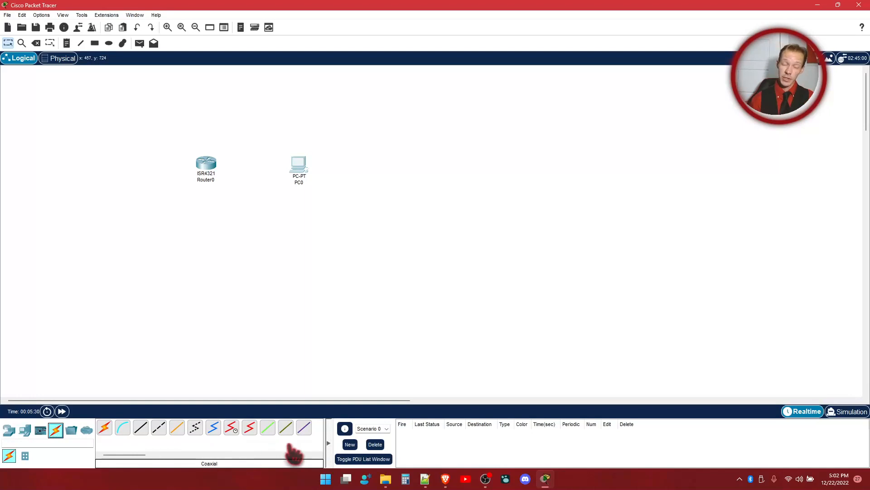
left_click(141, 431)
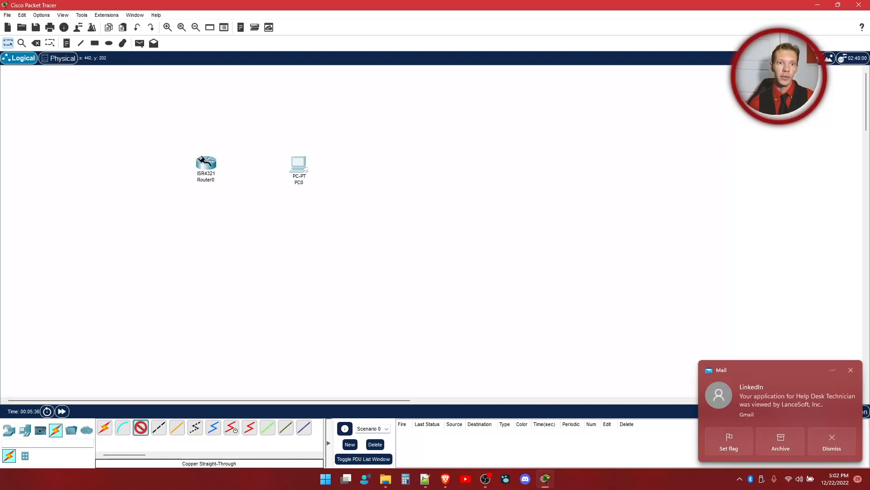
left_click(300, 164)
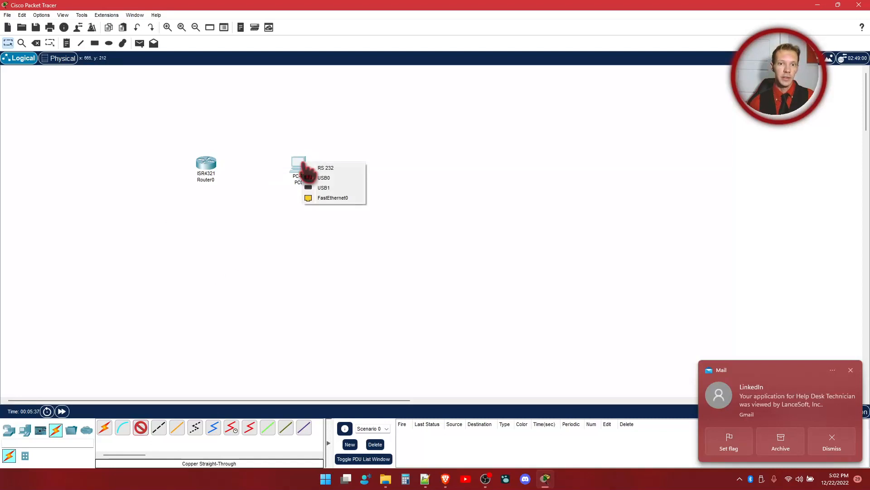
left_click(331, 198)
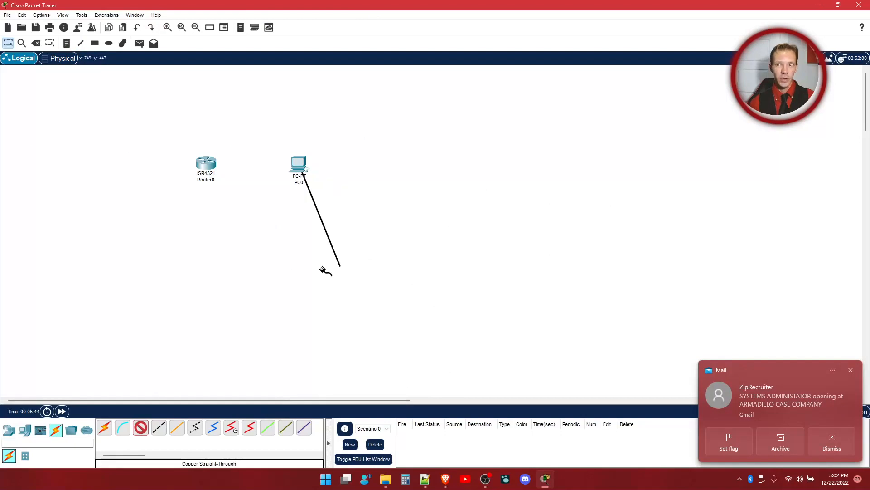
left_click(209, 164)
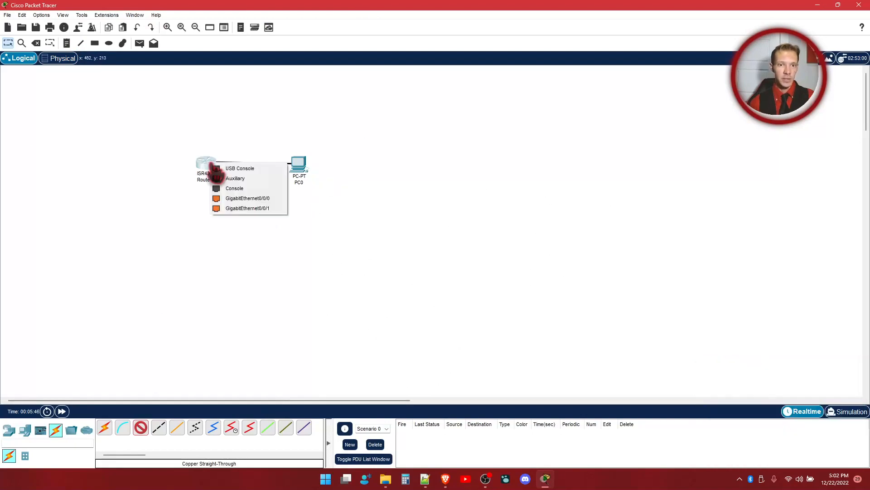
left_click(268, 199)
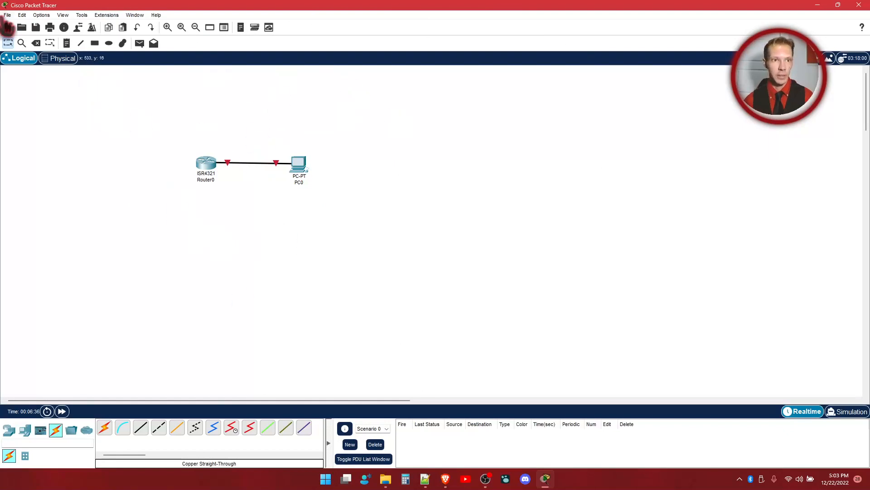
Step: Delete the cable between the router and the PC, and delete the PC as well
left_click(36, 43)
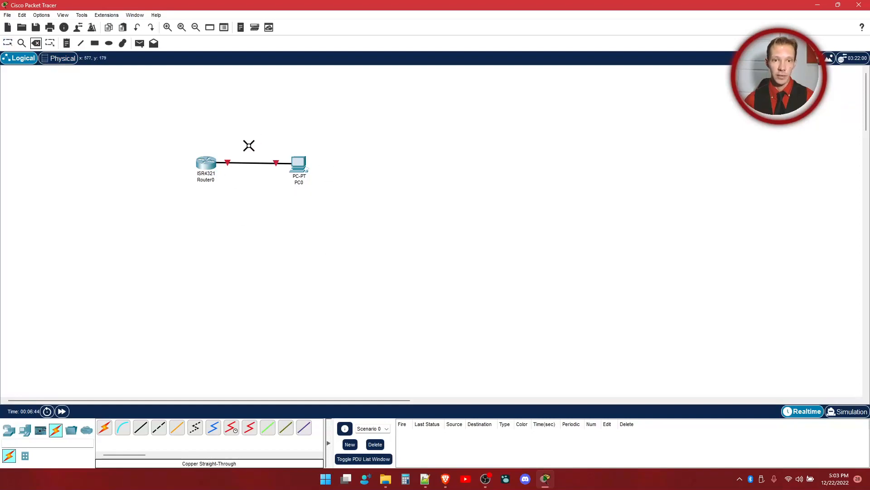
left_click(258, 164)
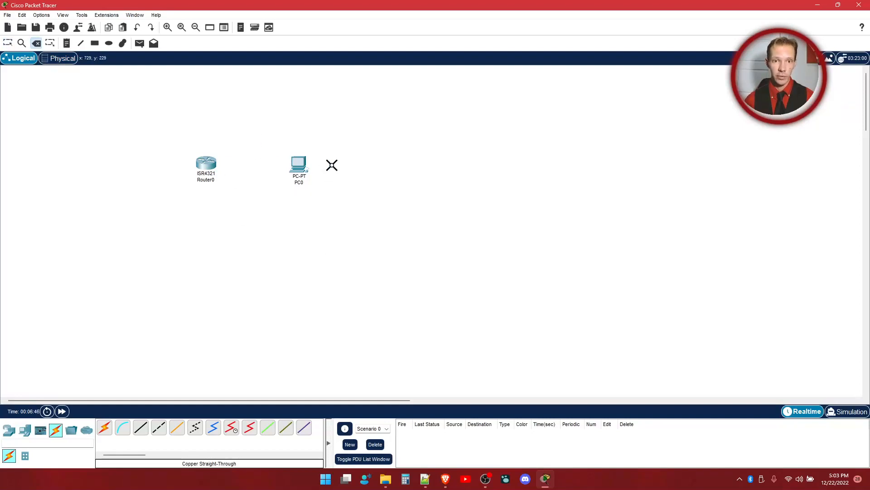
left_click(296, 164)
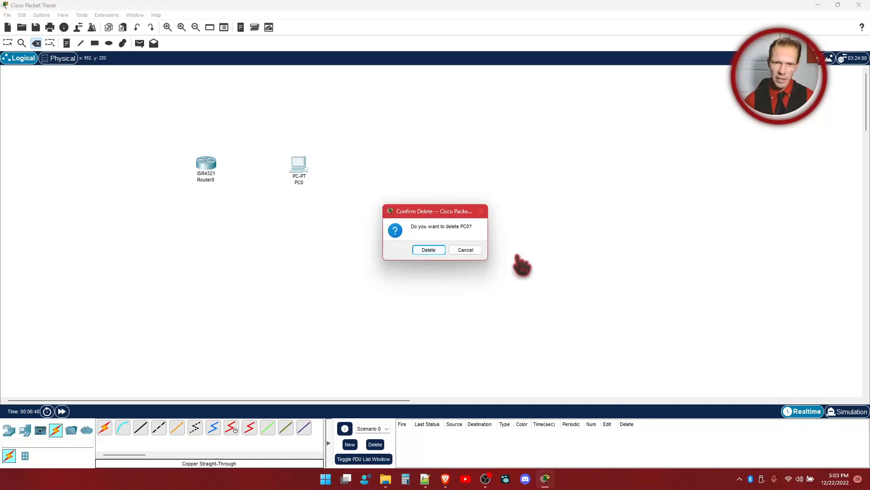
left_click(429, 250)
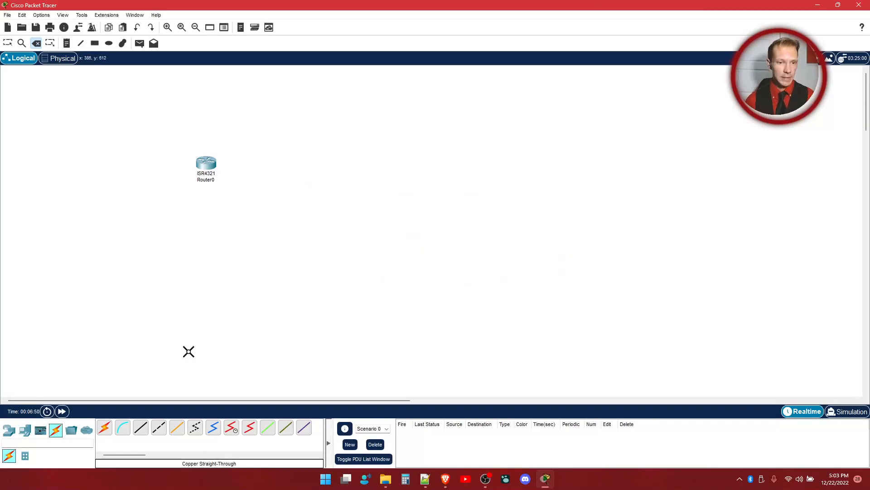
Step: Place a new PC directly above the router in the workspace
left_click(9, 430)
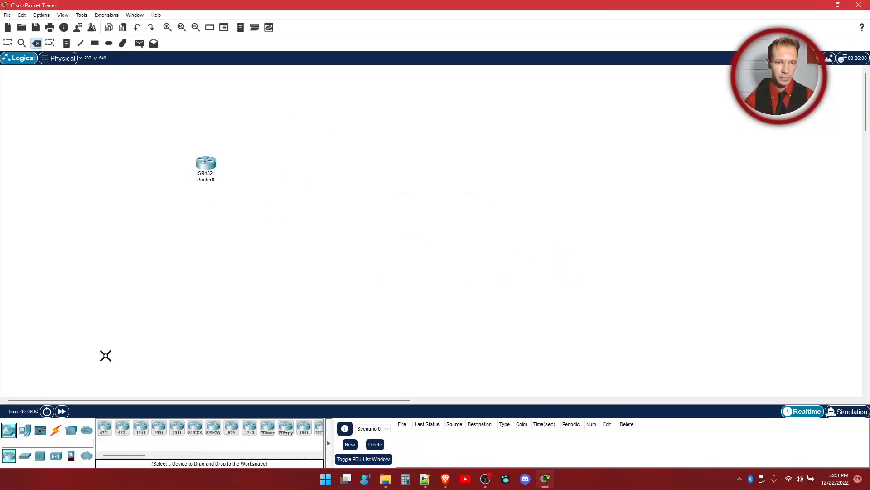
left_click(25, 430)
left_click_drag(104, 427, 85, 121)
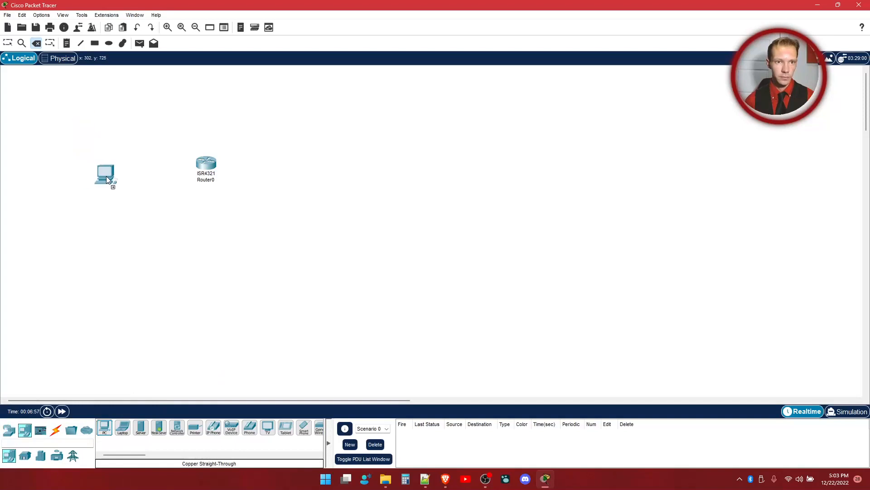
left_click_drag(203, 99, 204, 101)
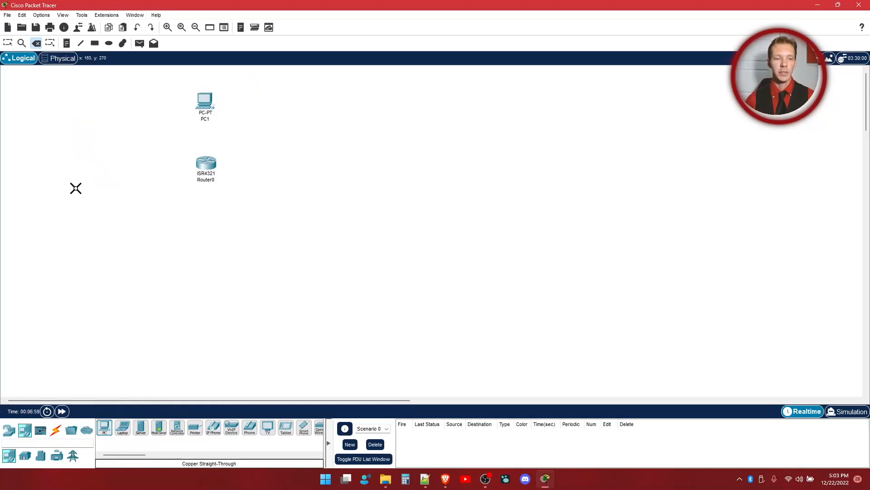
Step: Place a Multiuser remote network cloud in the workspace directly below the router
left_click(86, 431)
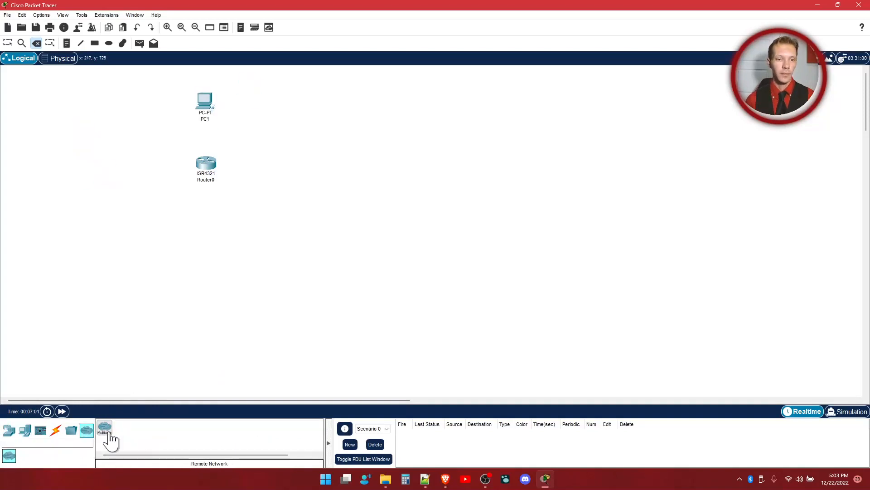
left_click_drag(107, 433, 262, 296)
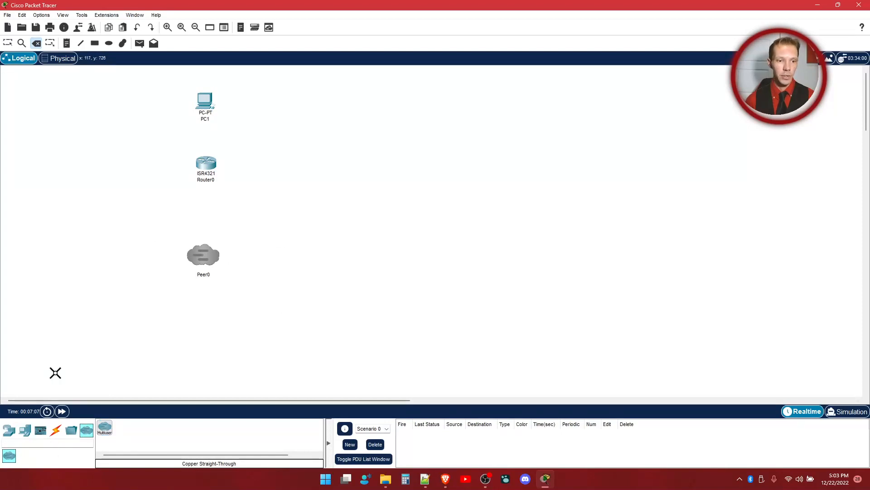
Step: Connect the PC above the router to the router's GigabitEthernet0/0/0 port with a copper straight-through cable
left_click(56, 429)
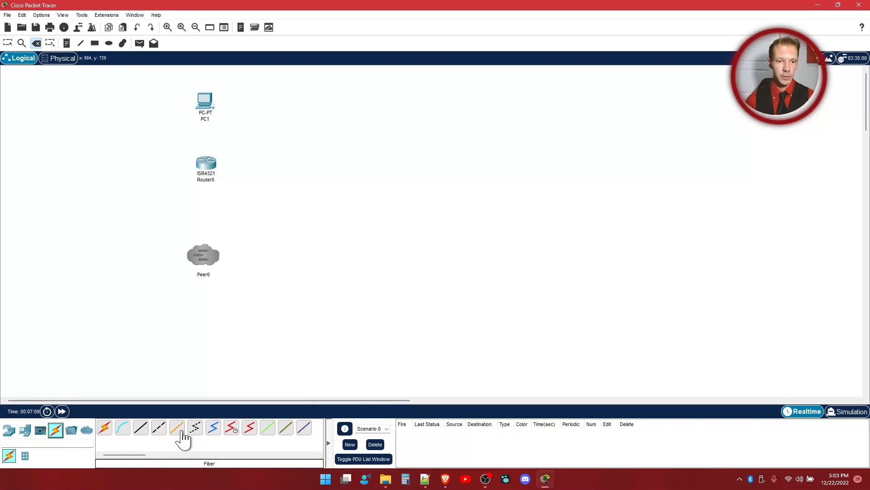
left_click(141, 428)
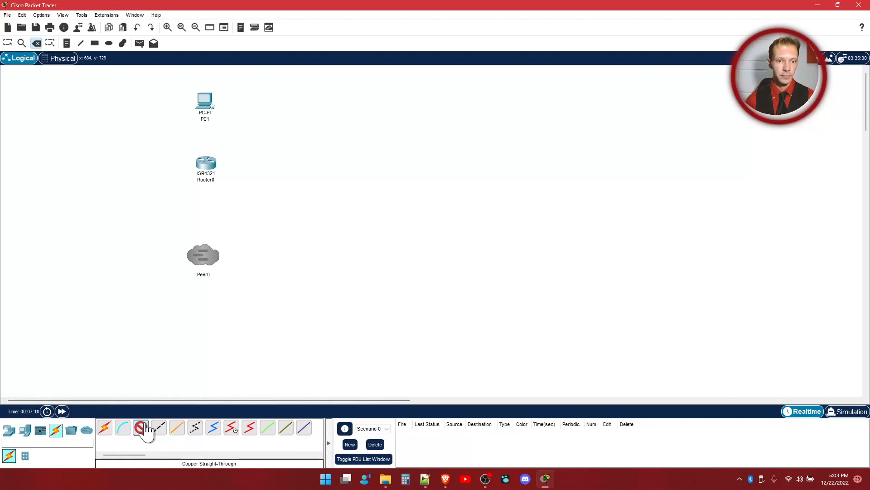
left_click(209, 106)
left_click(235, 139)
left_click(210, 164)
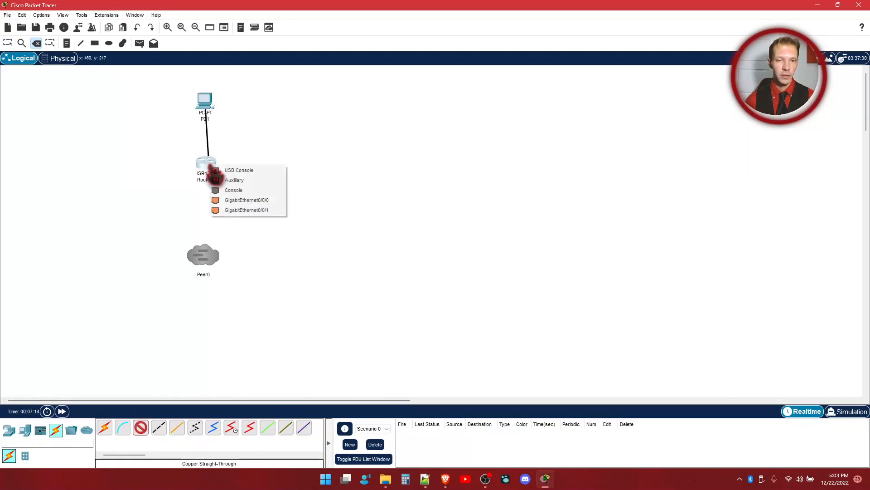
left_click(242, 200)
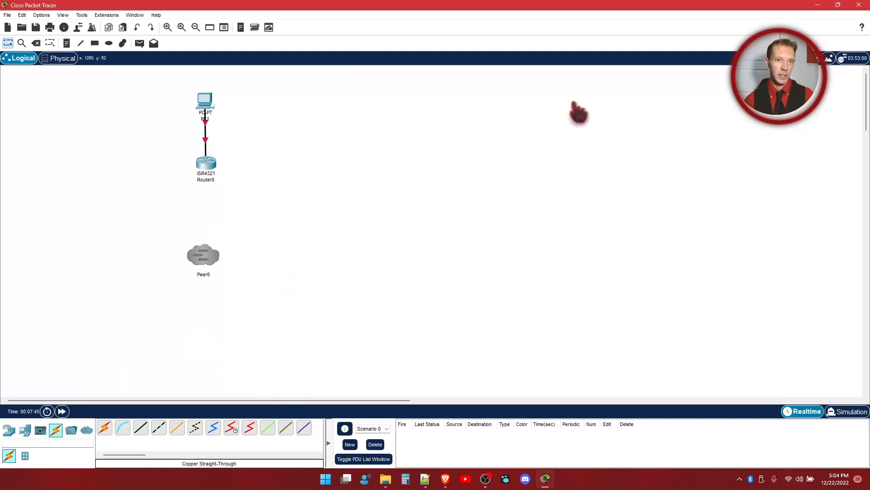
Step: Exit Packet Tracer, choosing to save the work, and open the lab 1.pkt file from the desktop
left_click(859, 5)
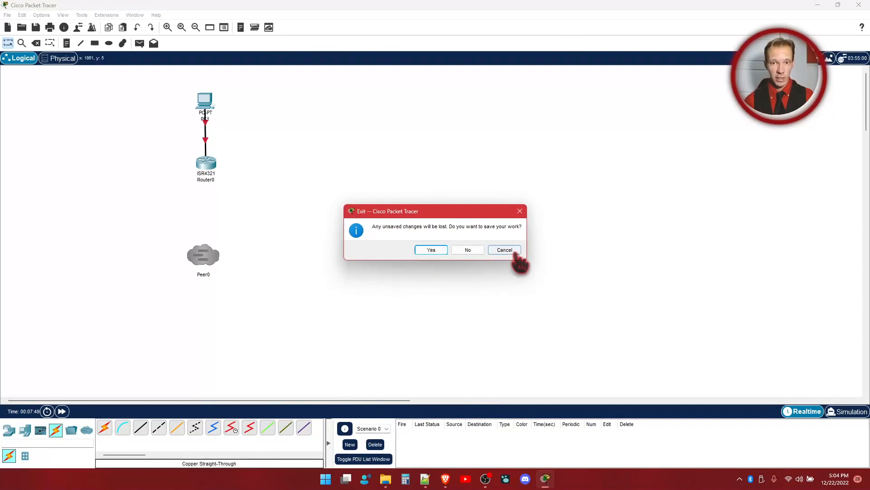
left_click(430, 250)
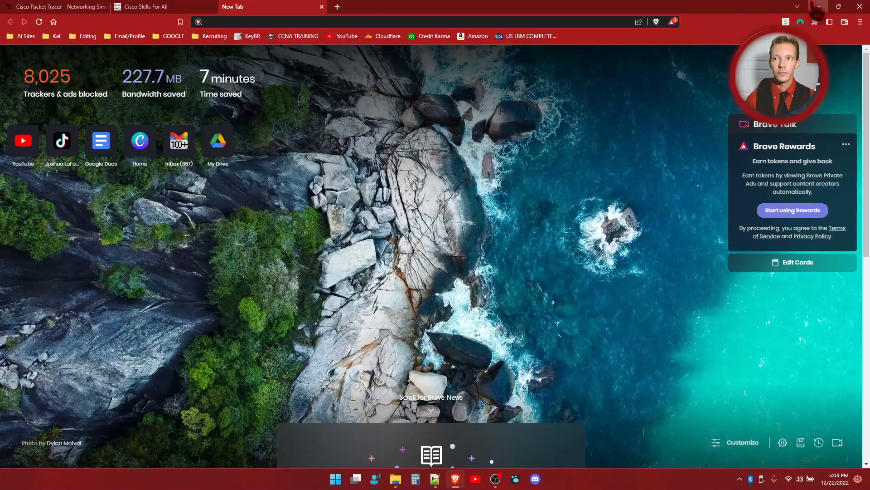
left_click(818, 7)
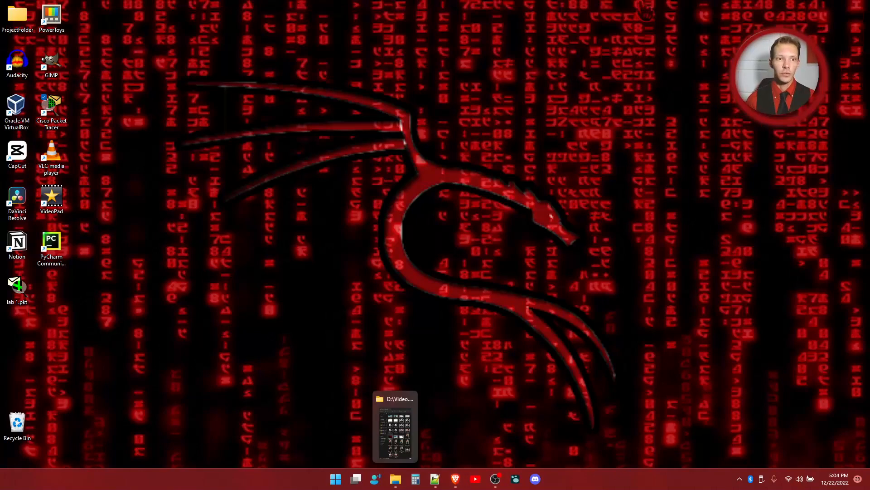
double_click(18, 288)
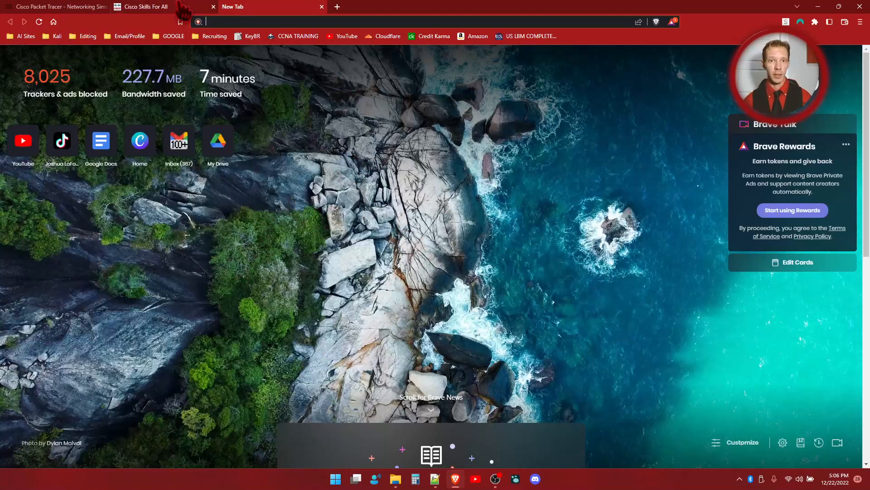
Step: Open the bookmarked CCNA training course in the Brave browser, look through its curriculum and go to the site's course catalogue
left_click(299, 36)
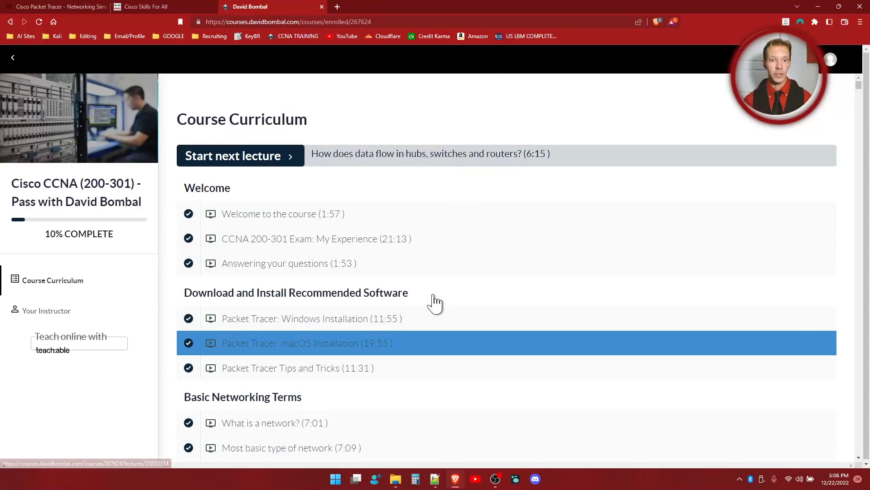
scroll(363, 261, "down", 2)
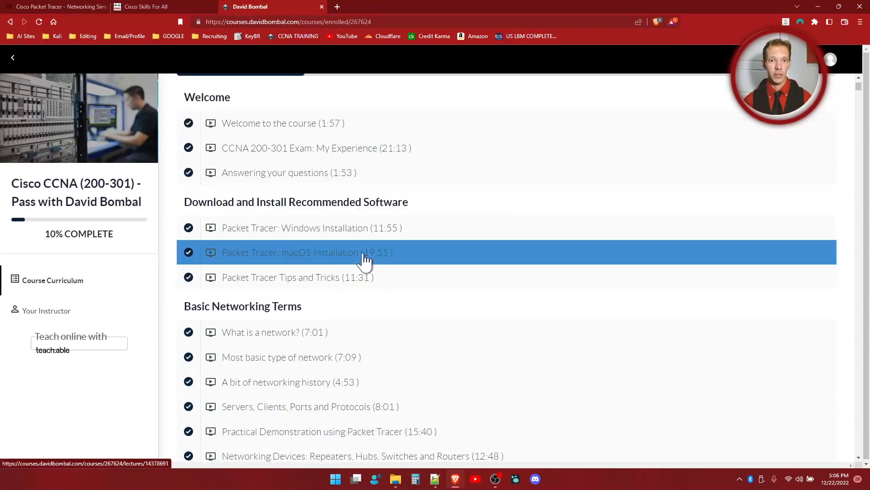
left_click(13, 60)
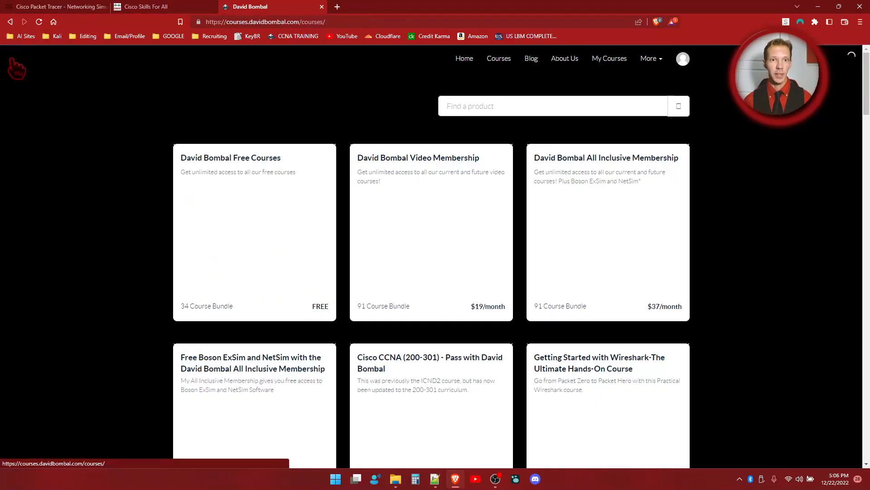